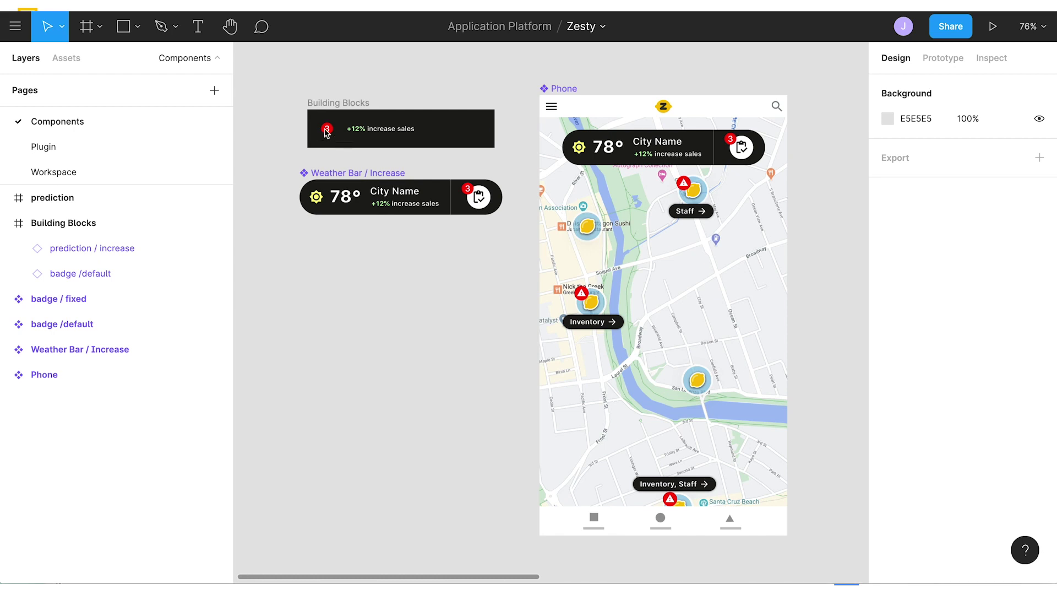
Inspect the red alert badge, the +12% sales text, the Weather Bar / Increase component and the Phone frame
left_click(328, 132)
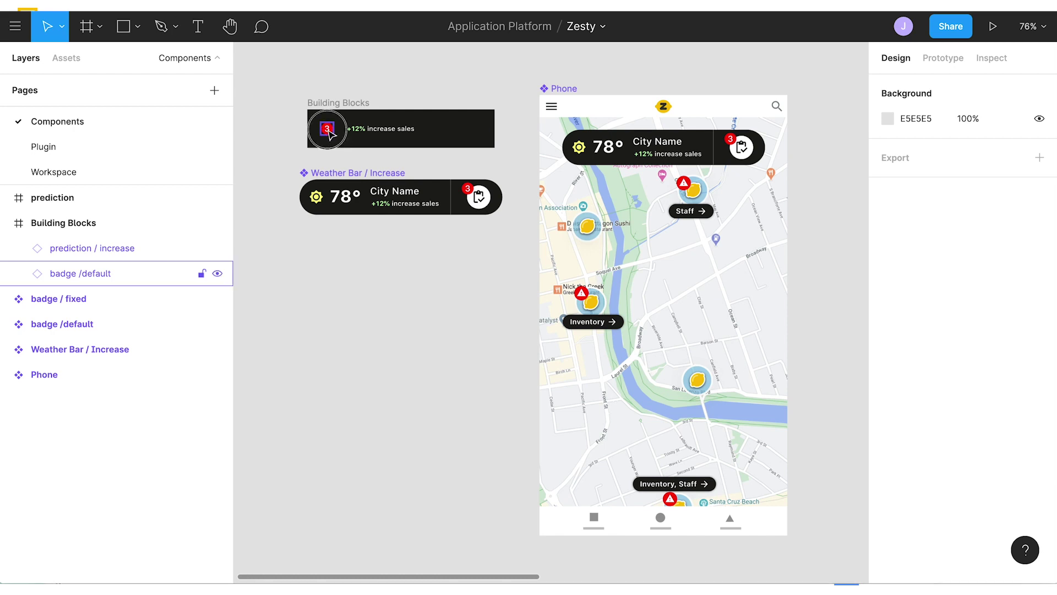
left_click(359, 134)
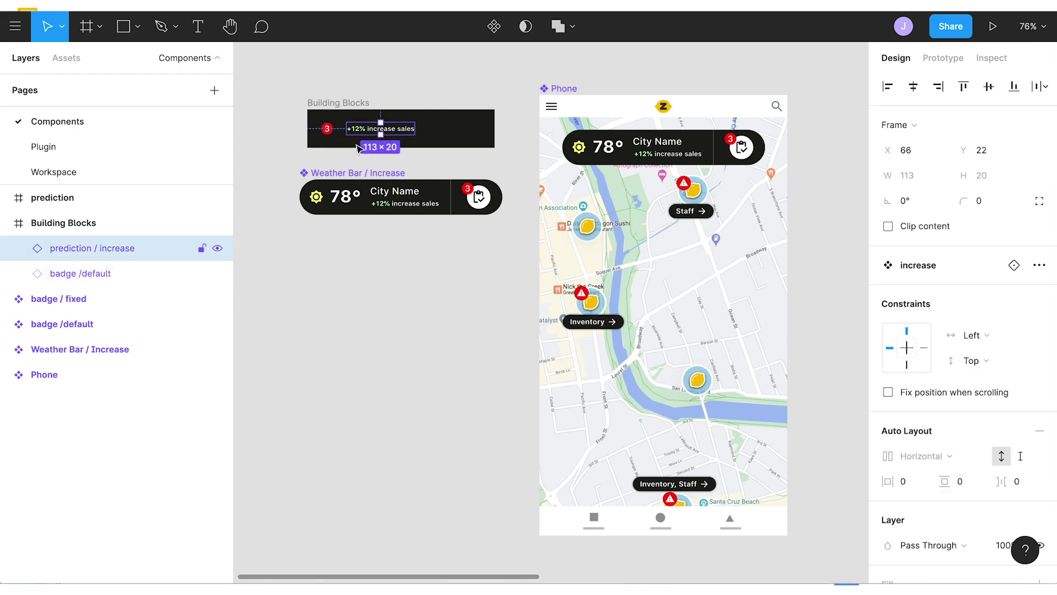
left_click(350, 172)
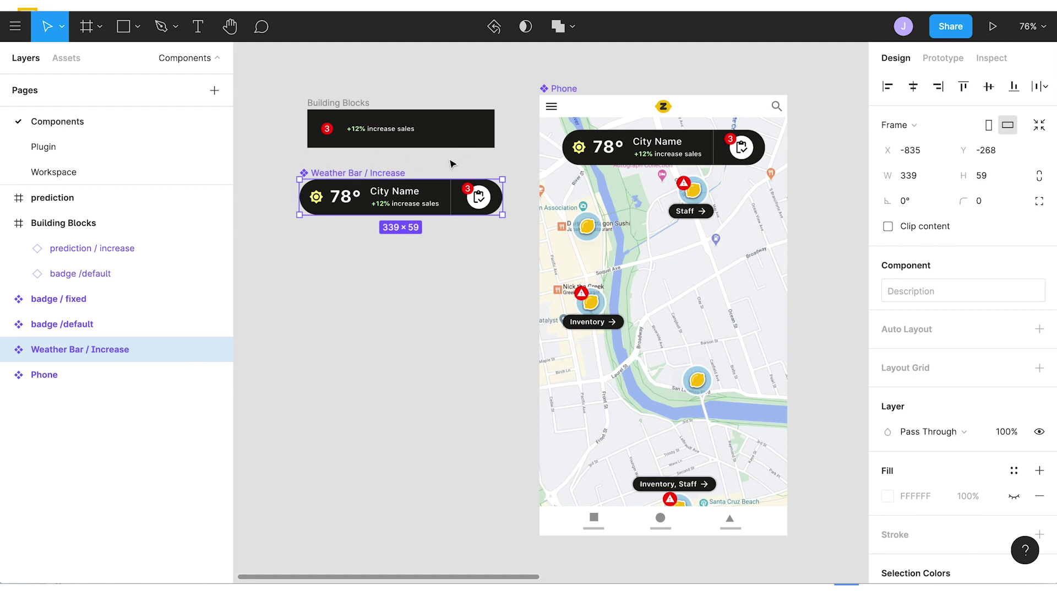
left_click(558, 131)
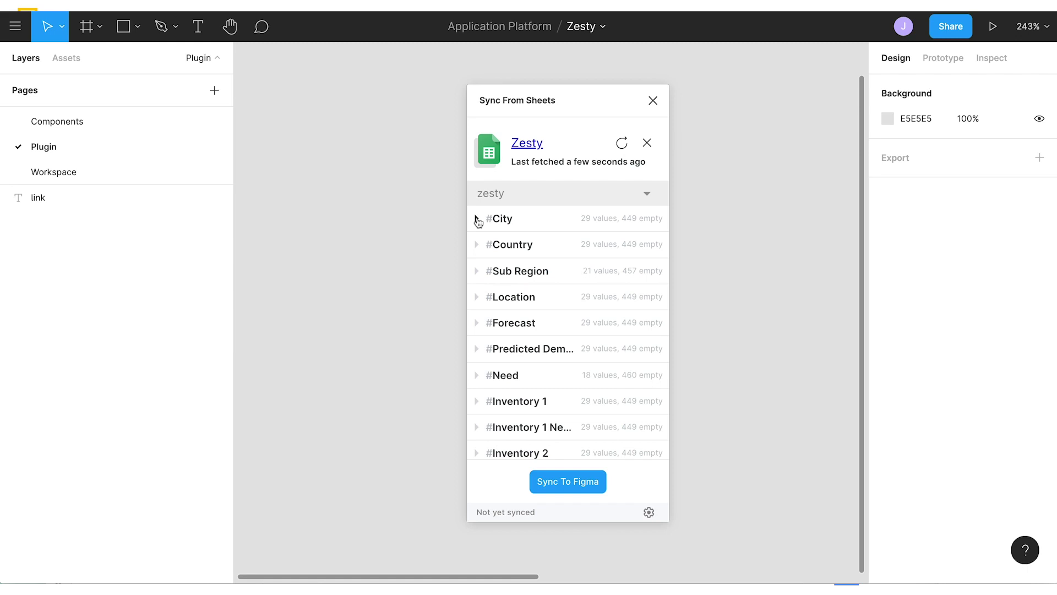
Preview and then hide the #City and #Forecast column values in Sync From Sheets
left_click(476, 219)
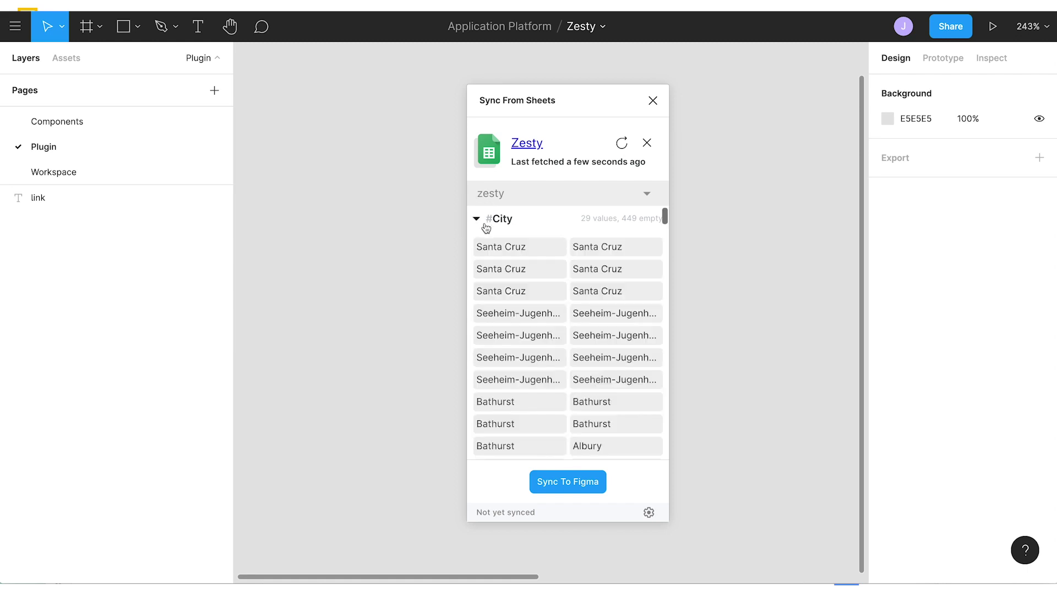
mouse_move(496, 246)
left_click(498, 226)
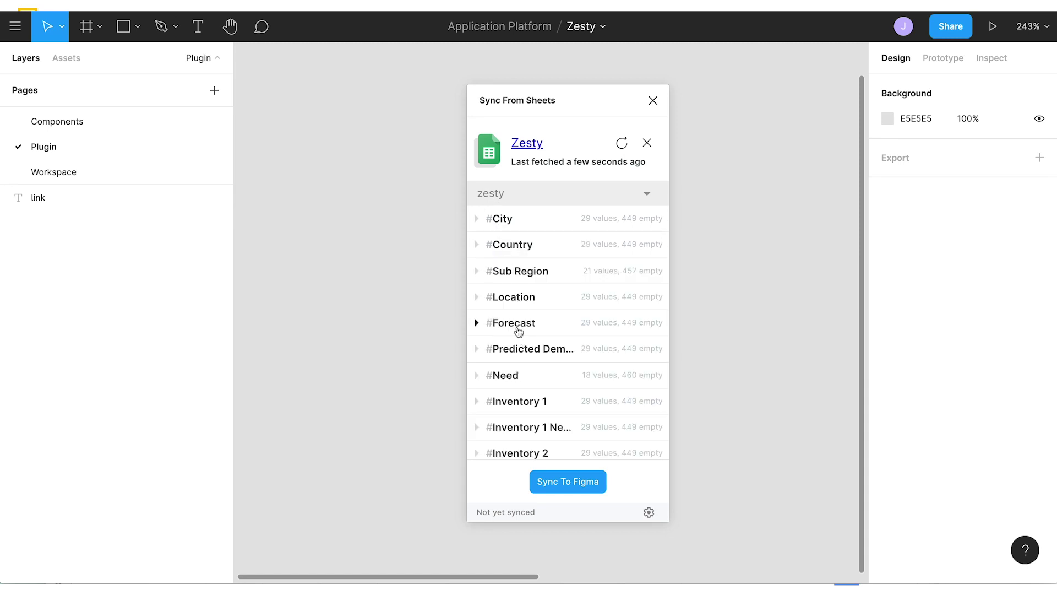
left_click(517, 330)
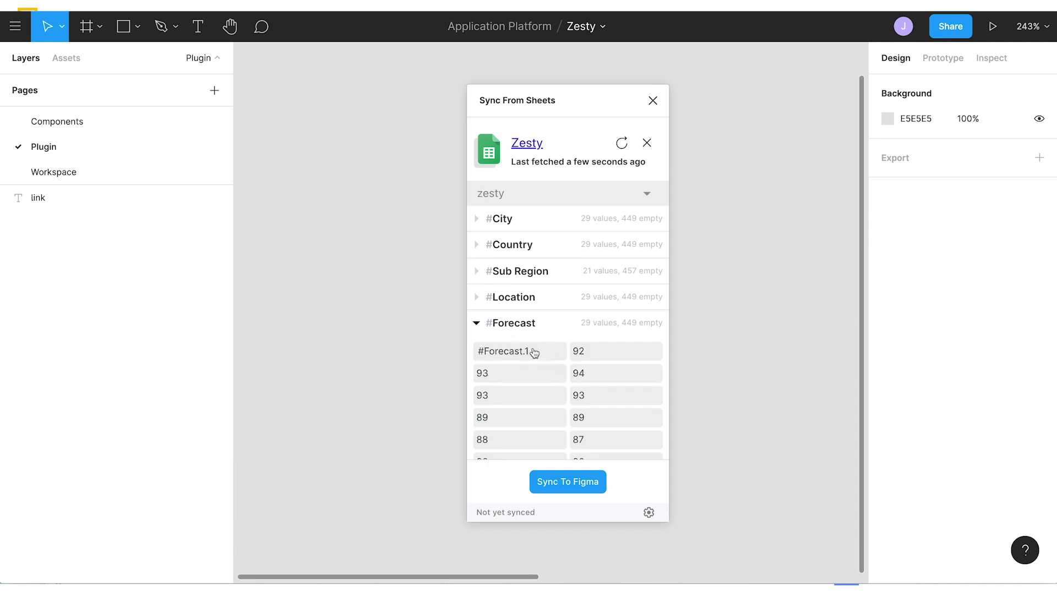
scroll(532, 352, "down", 1)
scroll(532, 351, "down", 3)
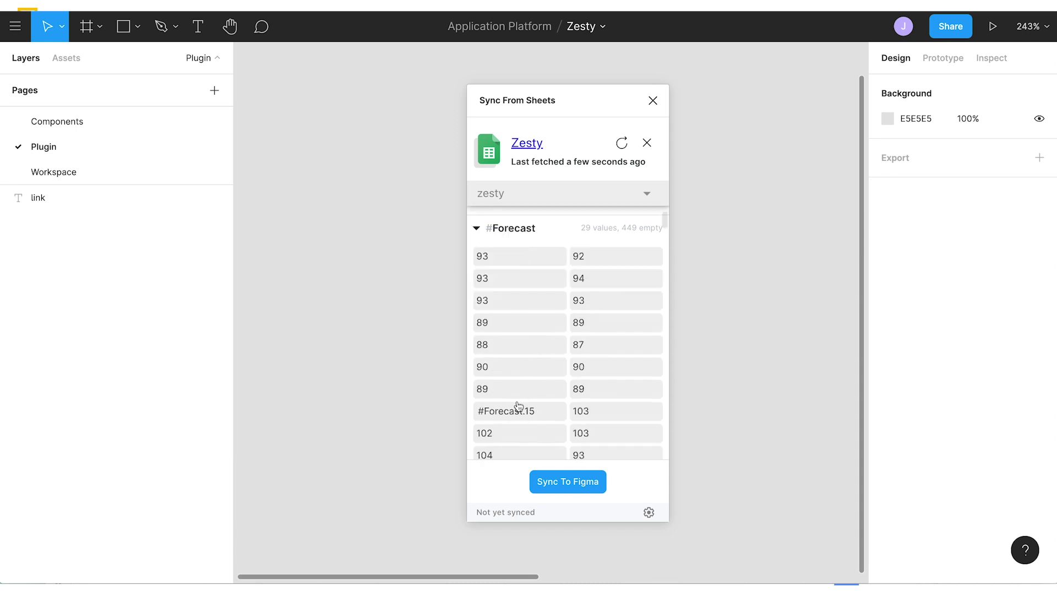
left_click(492, 238)
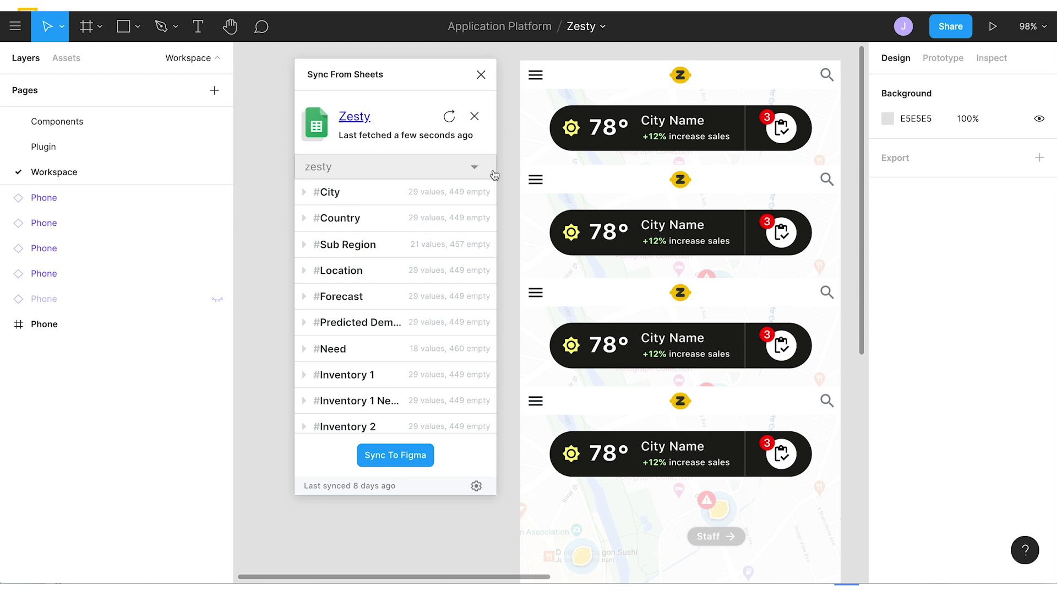
left_click(676, 125)
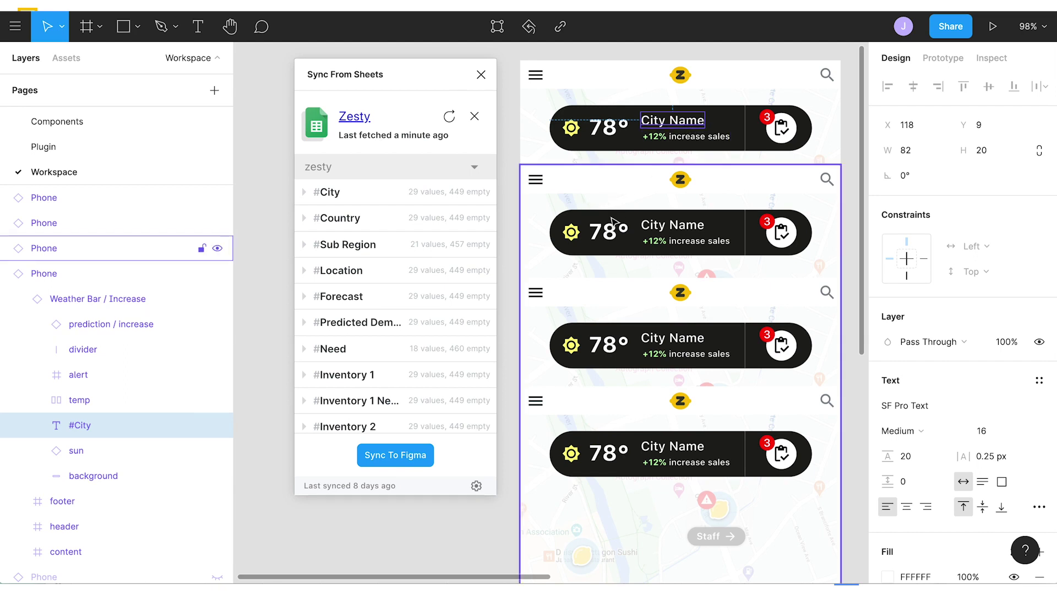
double_click(88, 433)
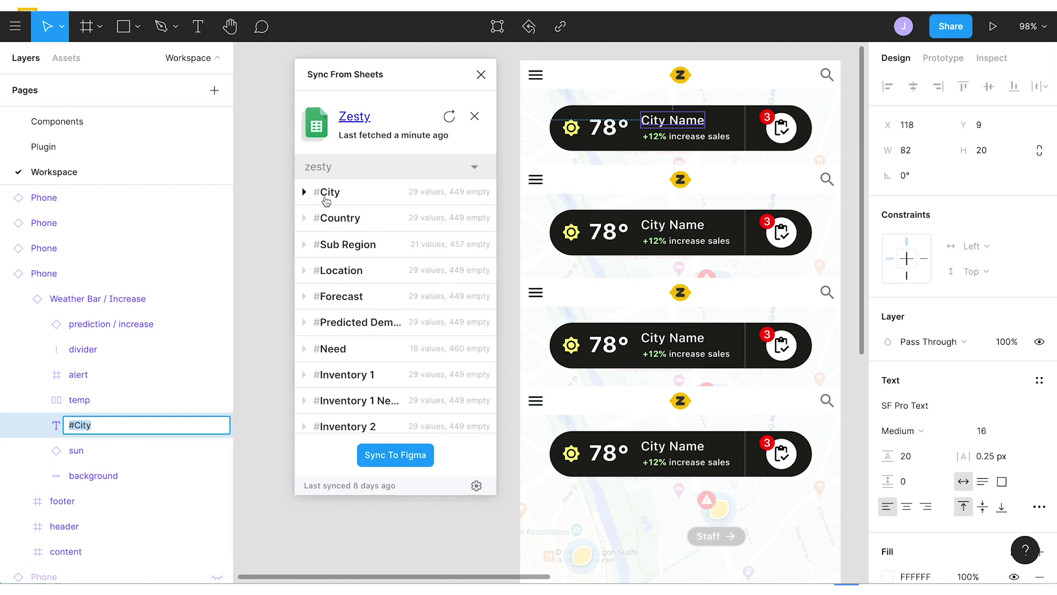
double_click(599, 133)
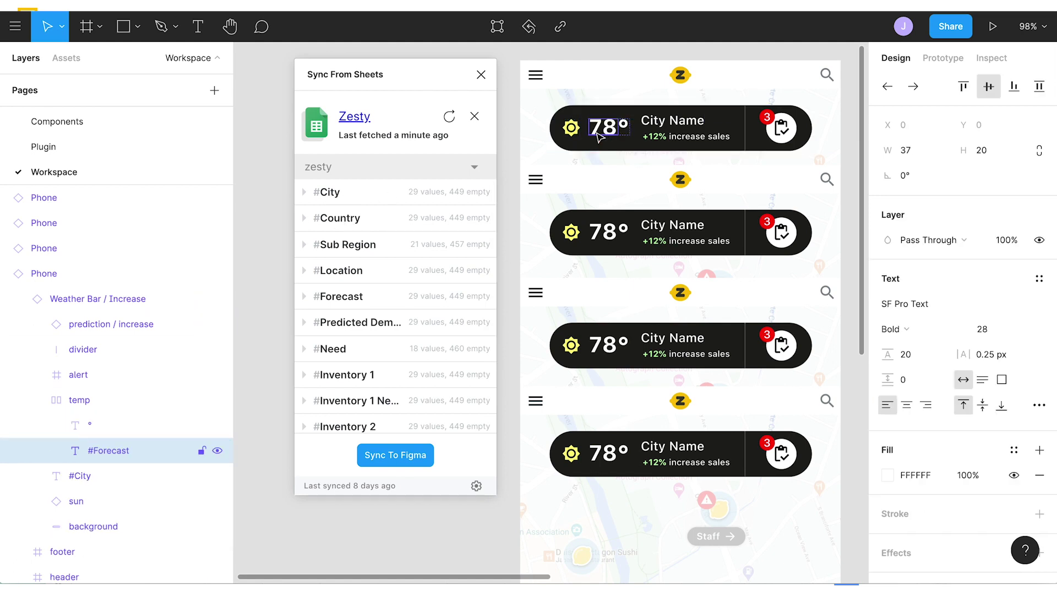
scroll(439, 375, "down", 3)
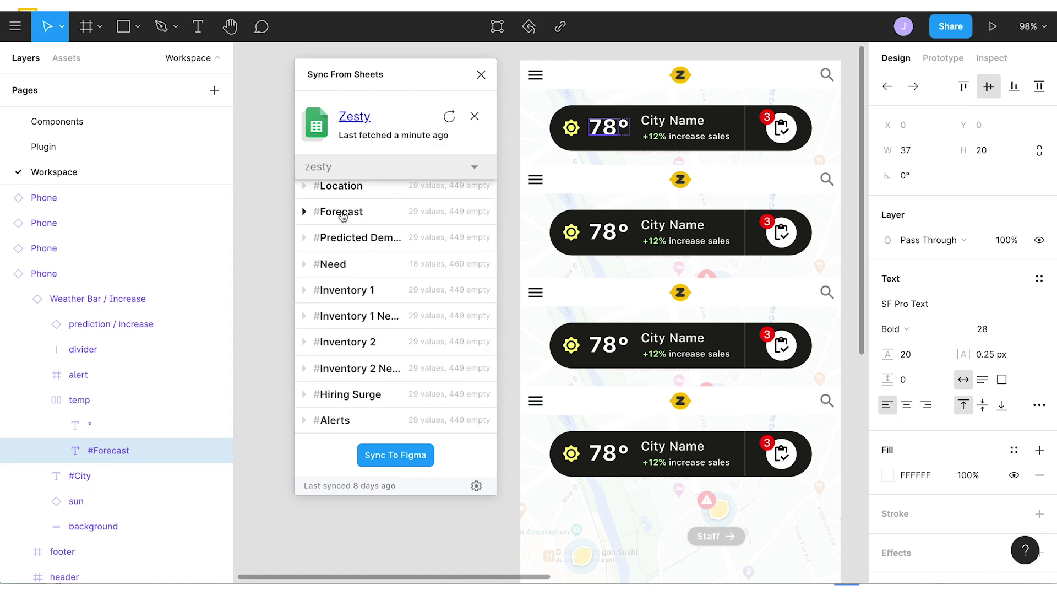
left_click(768, 118)
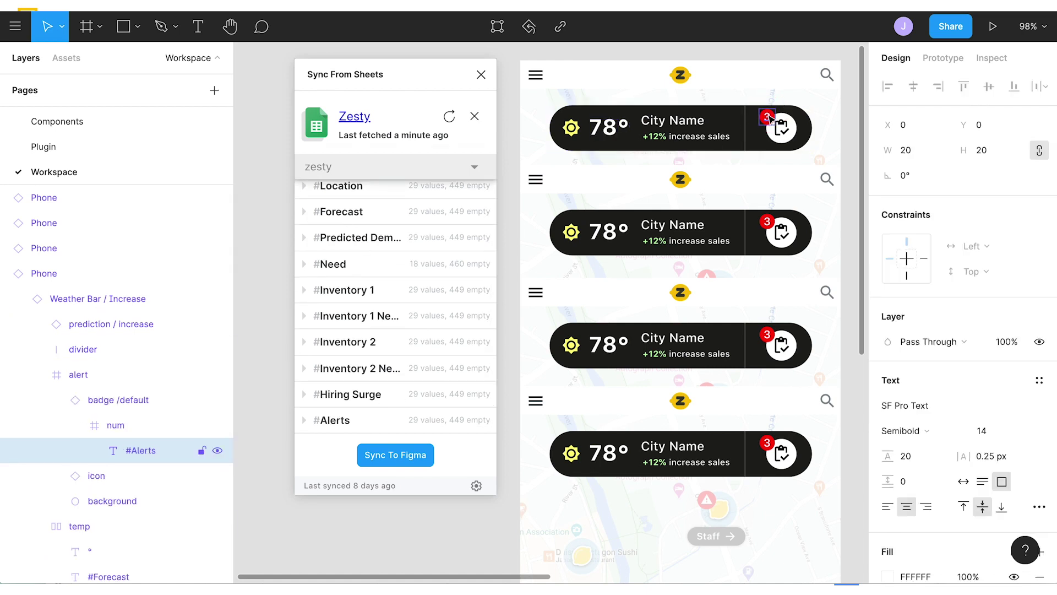
left_click(650, 136)
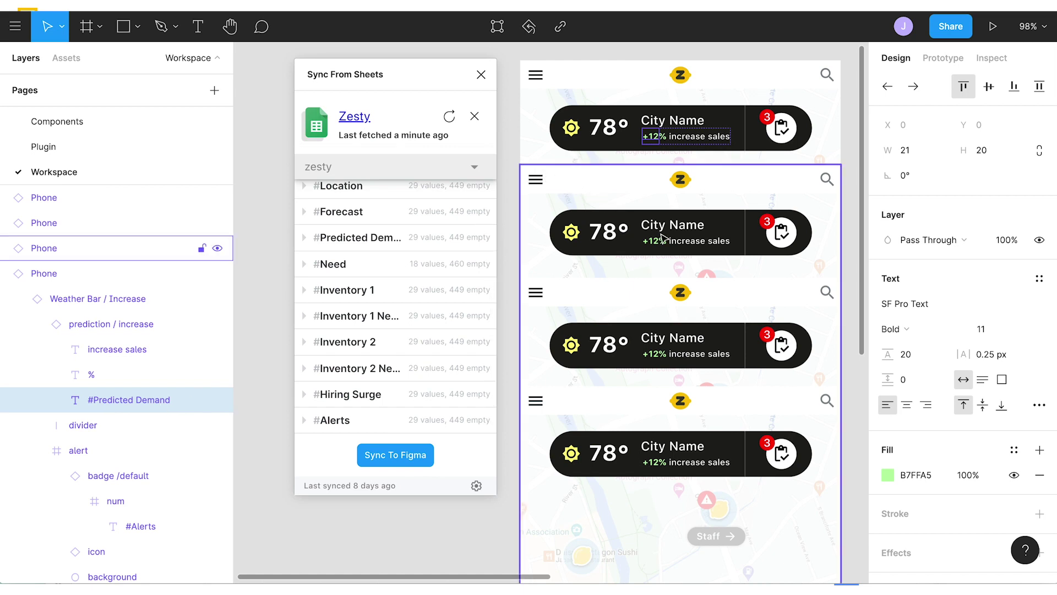
left_click(665, 237)
left_click(667, 231)
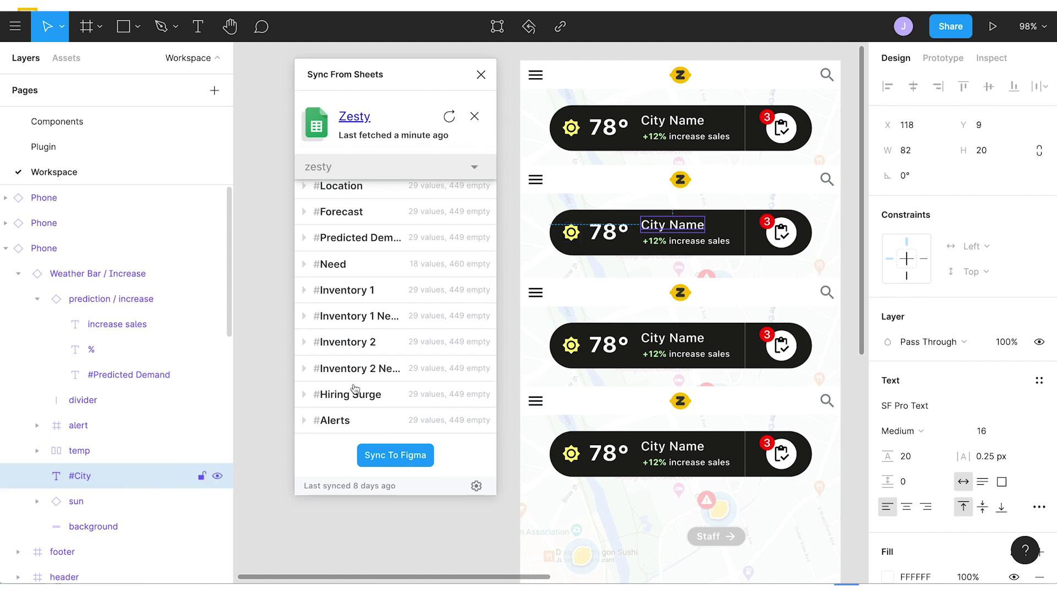
left_click(36, 449)
left_click(109, 500)
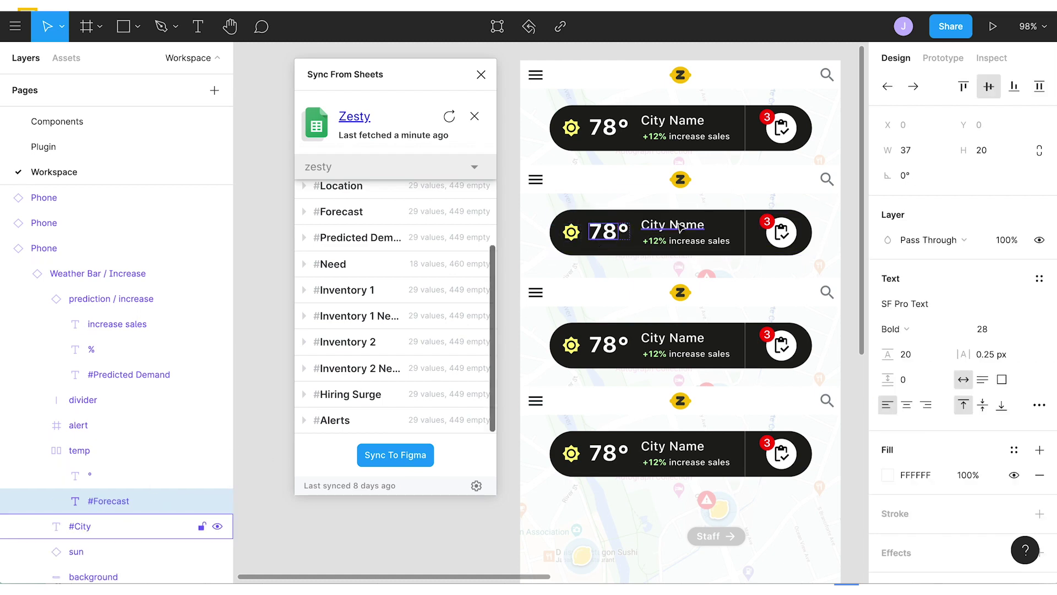
left_click(609, 102)
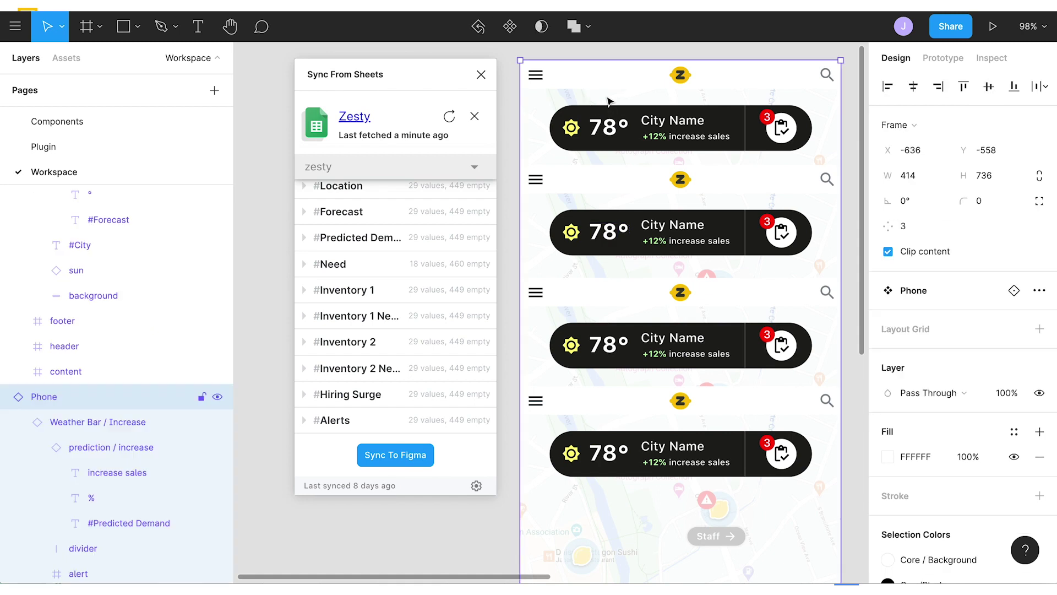
left_click(661, 228)
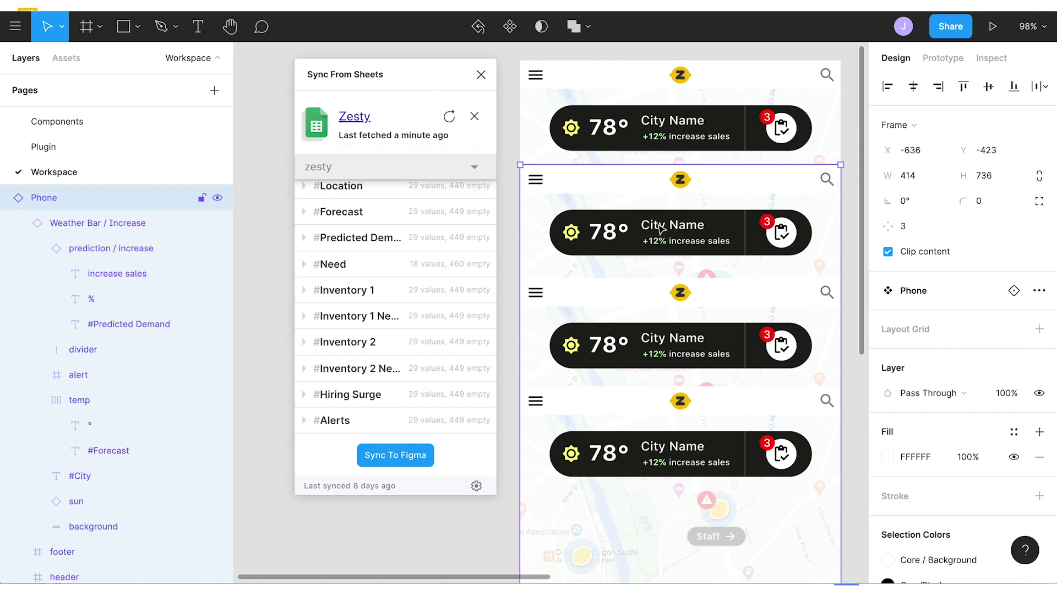
scroll(661, 228, "up", 1)
left_click(659, 174)
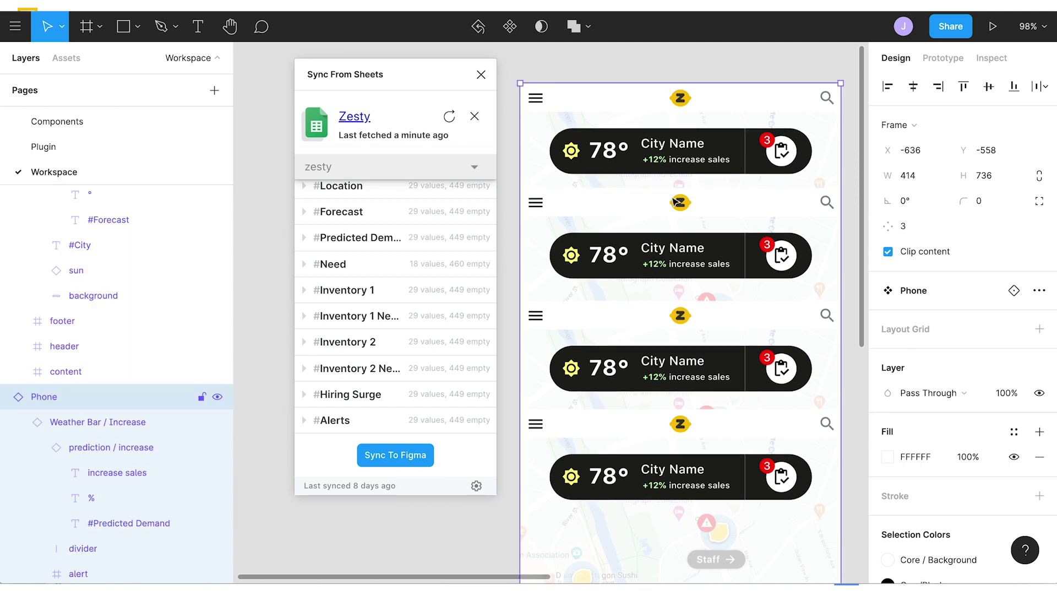
left_click(672, 206)
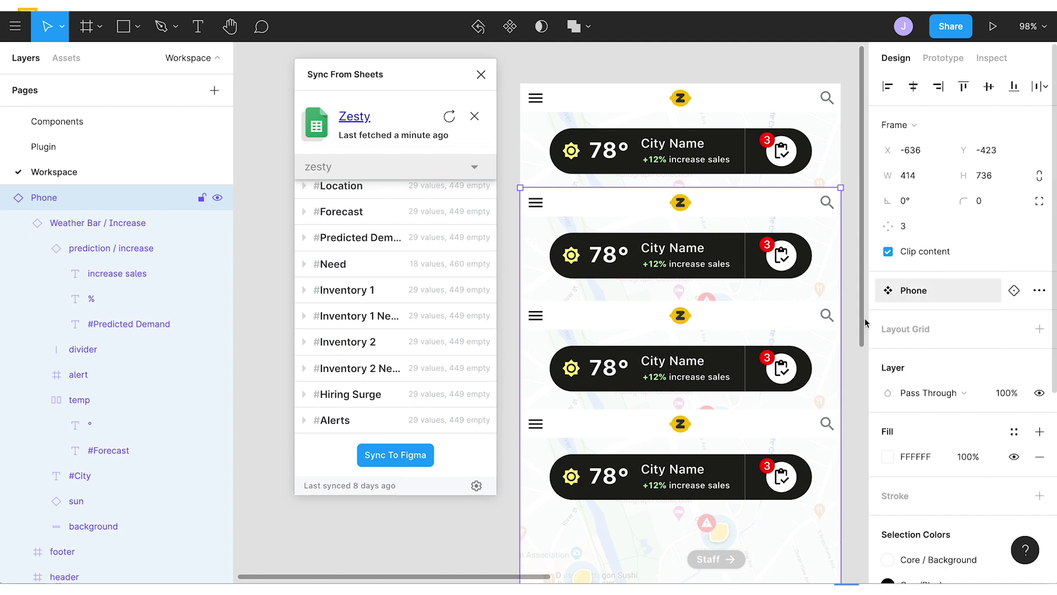
double_click(686, 360)
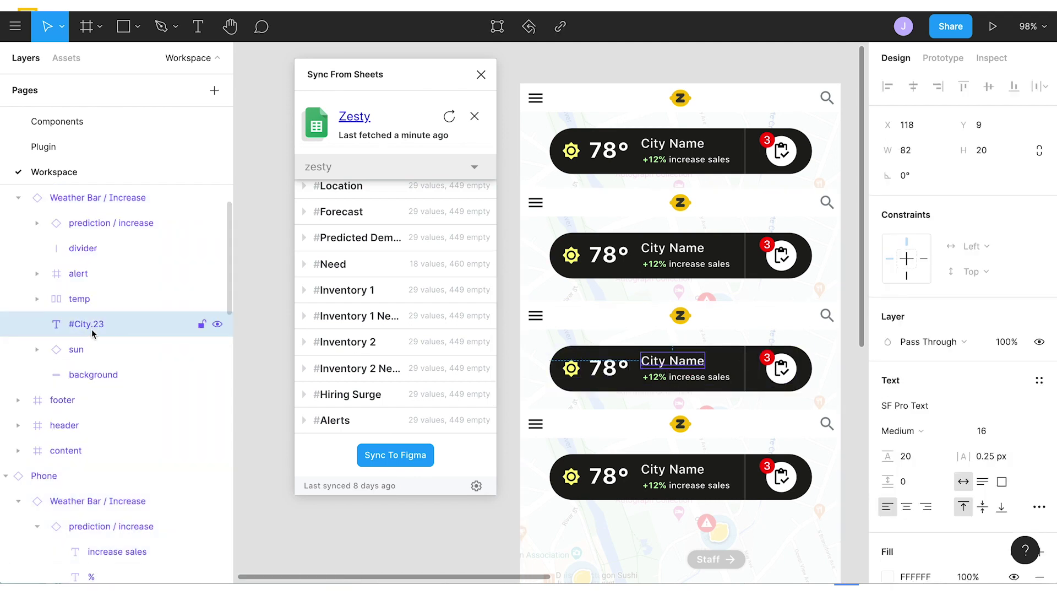
double_click(601, 377)
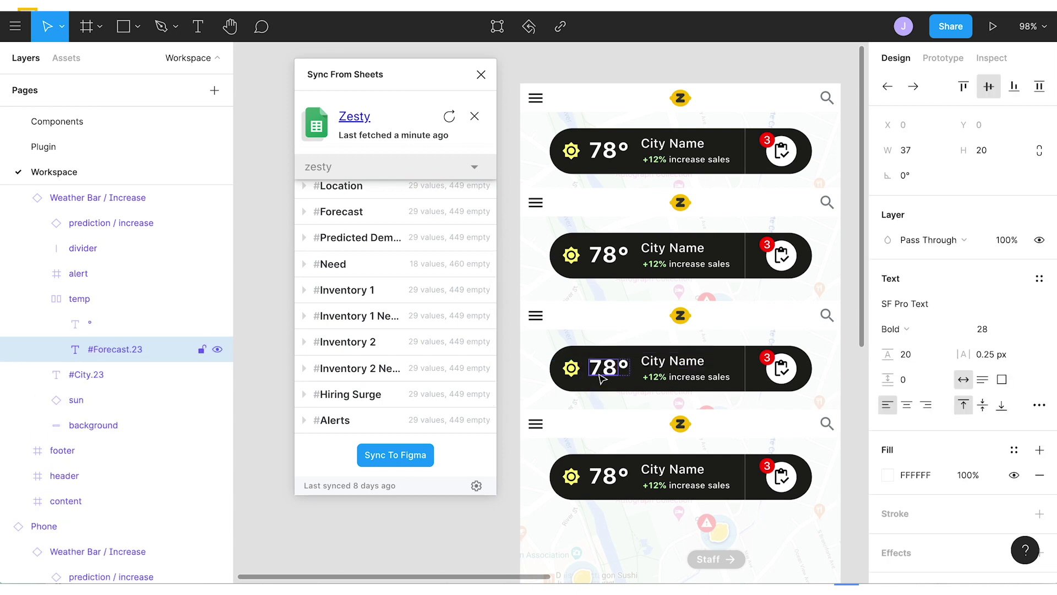
left_click(652, 379)
left_click(652, 380)
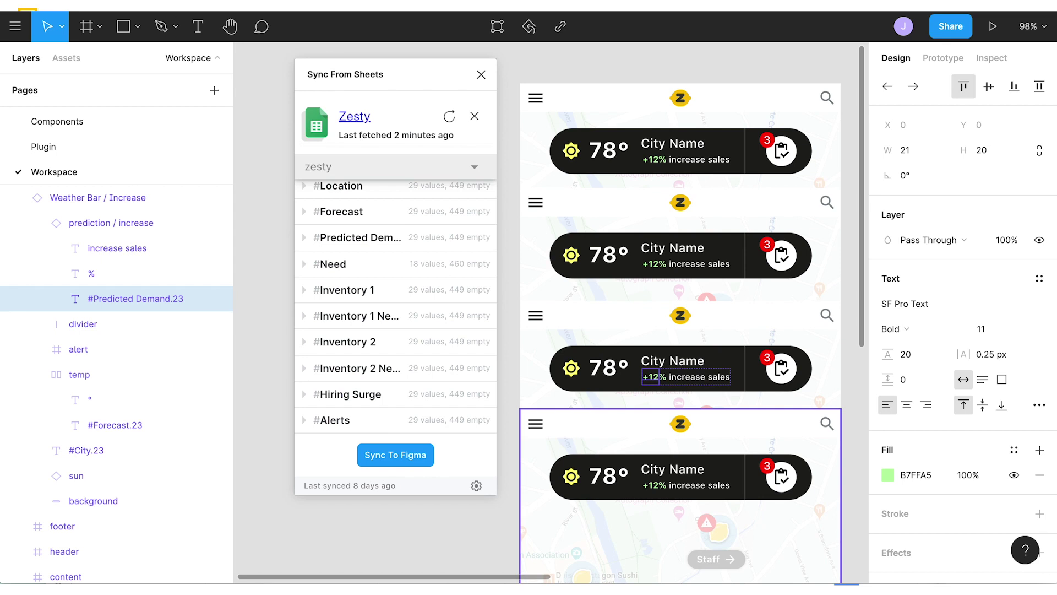
scroll(684, 462, "down", 1)
left_click(680, 454)
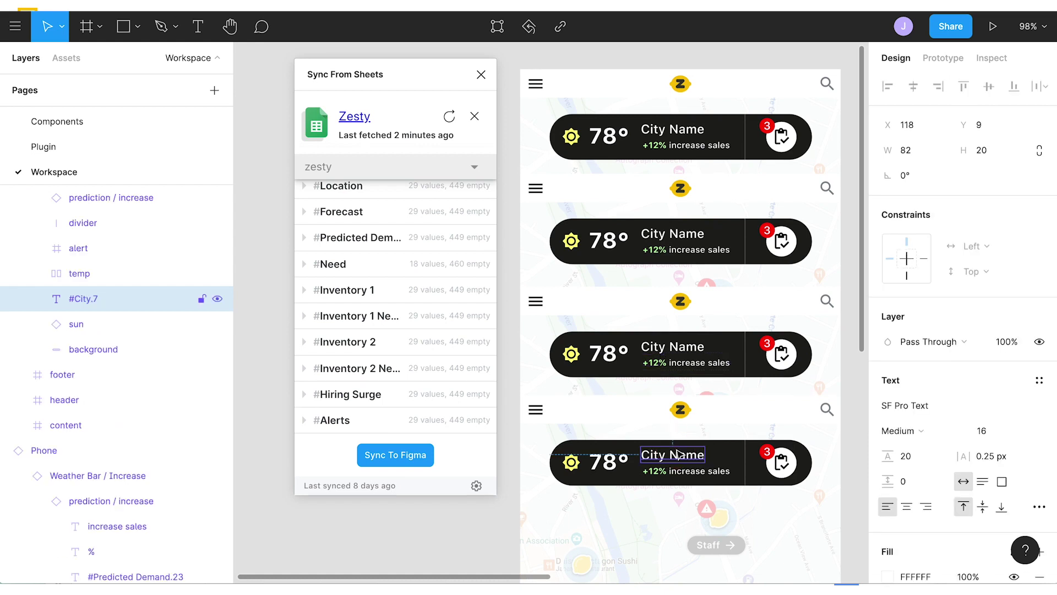
left_click(608, 461, "ctrl")
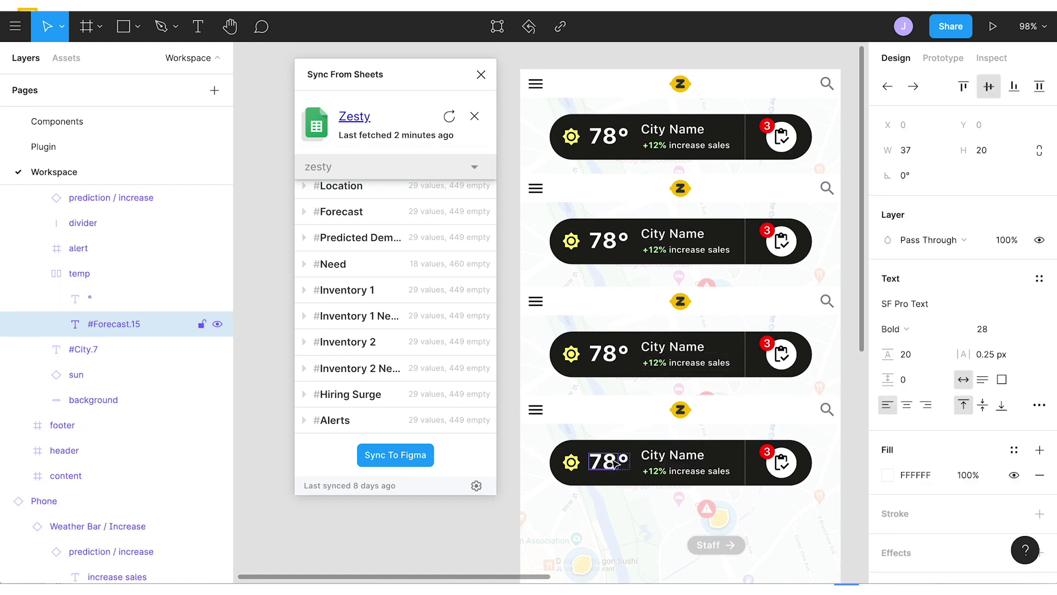
left_click(654, 476, "ctrl")
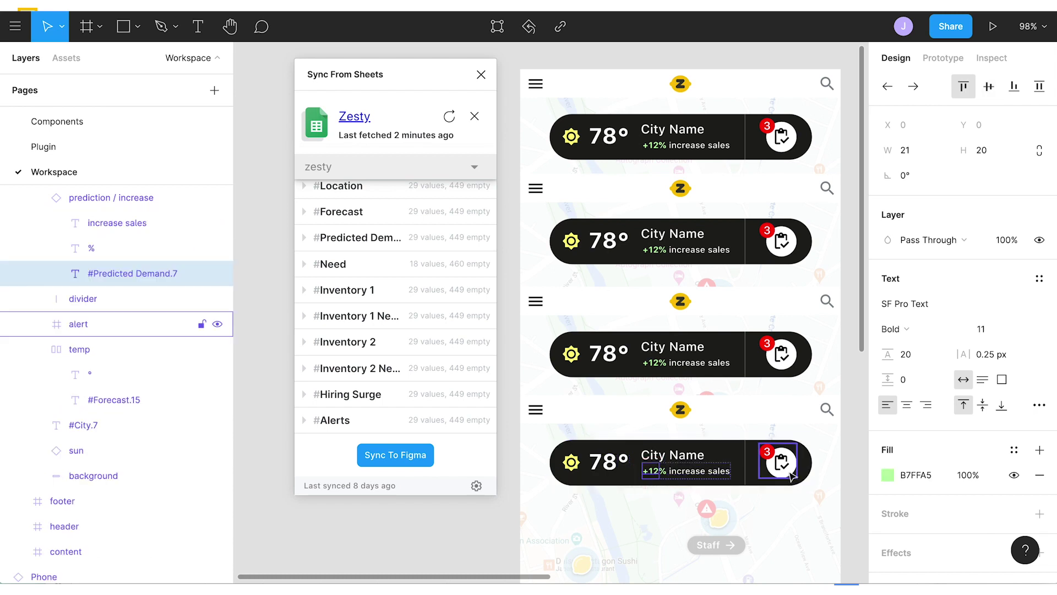
left_click(771, 456, "ctrl")
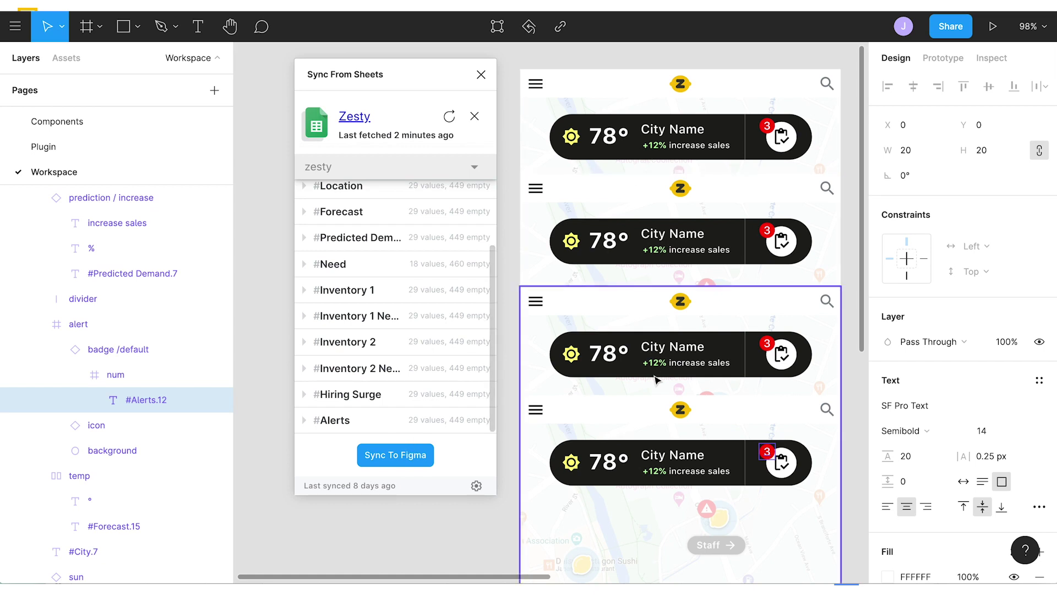
Sync the Zesty sheet data into the phone cards and select the second phone mockup to check it
left_click(417, 459)
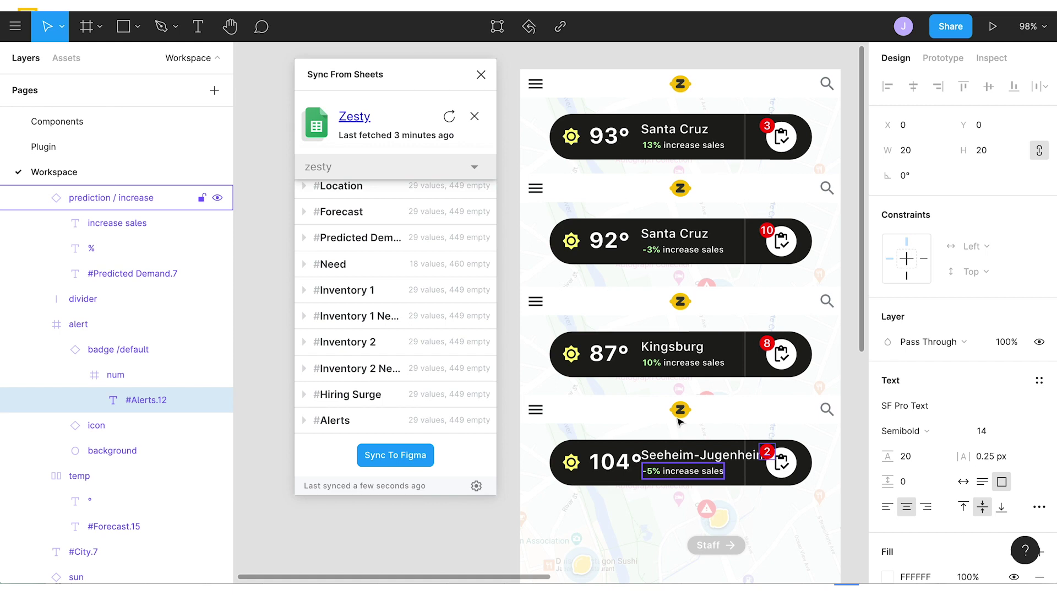
left_click(769, 238)
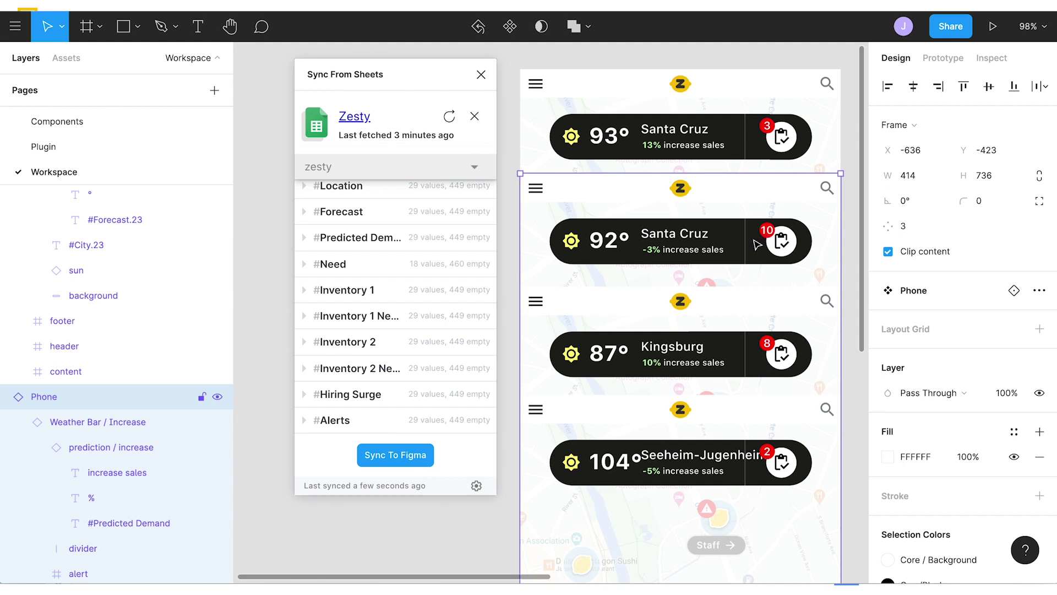
Close the Sync From Sheets panel, revealing the phone with 104° Seeheim-Jugenheim, -5% and 10 alerts
scroll(742, 249, "right", 10)
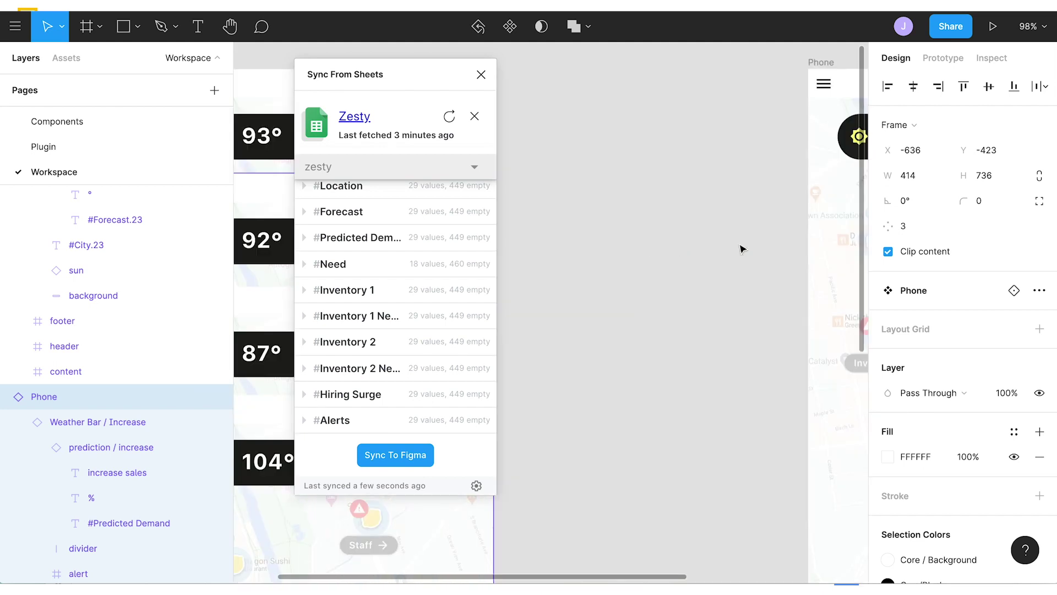
left_click(480, 74)
scroll(482, 165, "right", 5)
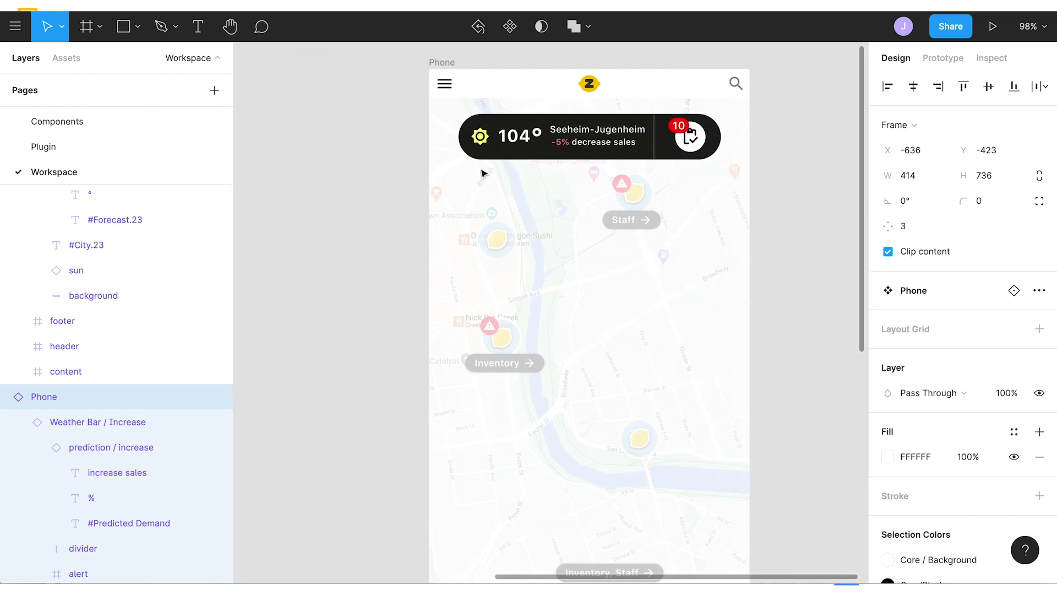